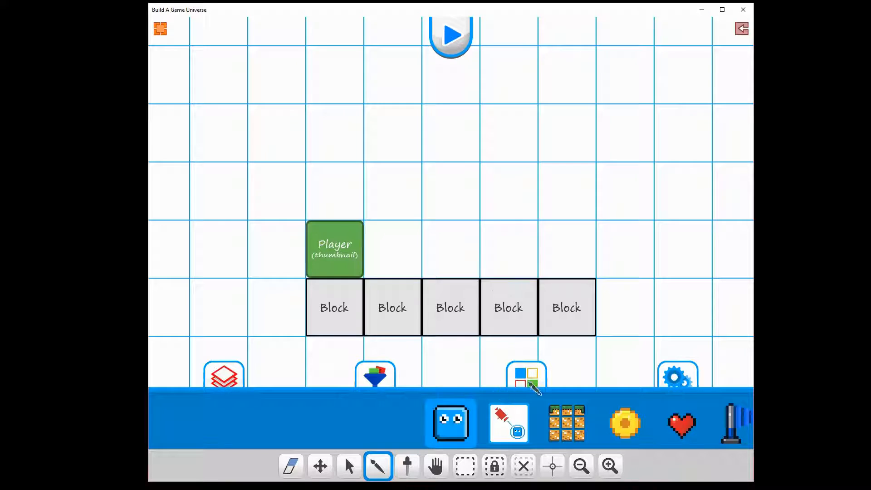
- Place a GUI camera to the right of the block row and shift it two grid cells further right
click(531, 386)
click(683, 363)
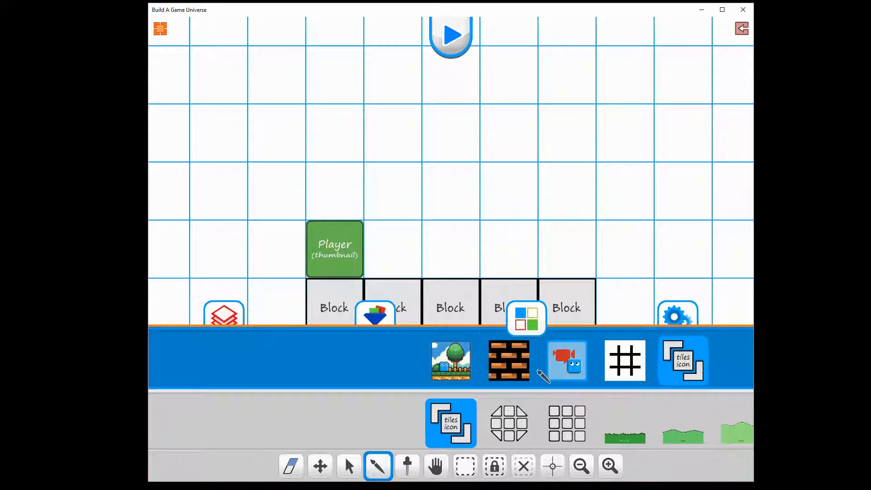
click(526, 327)
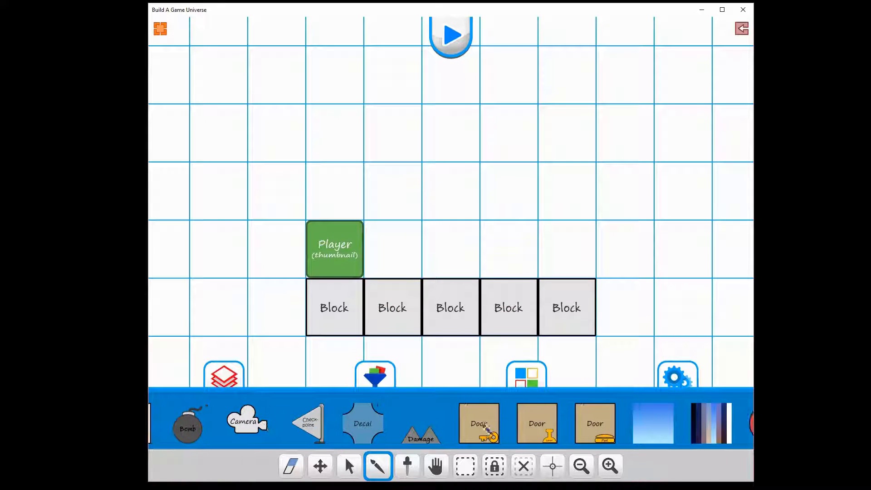
scroll(484, 428, down, 5)
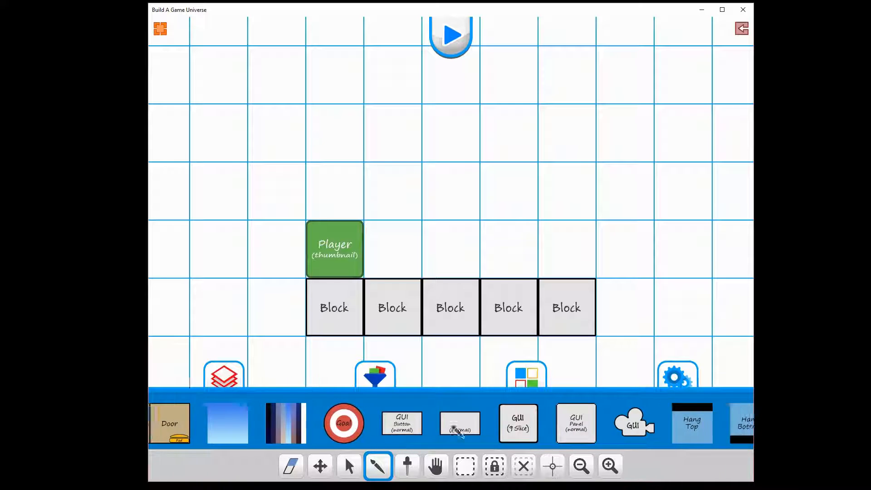
click(618, 428)
scroll(512, 285, down, 3)
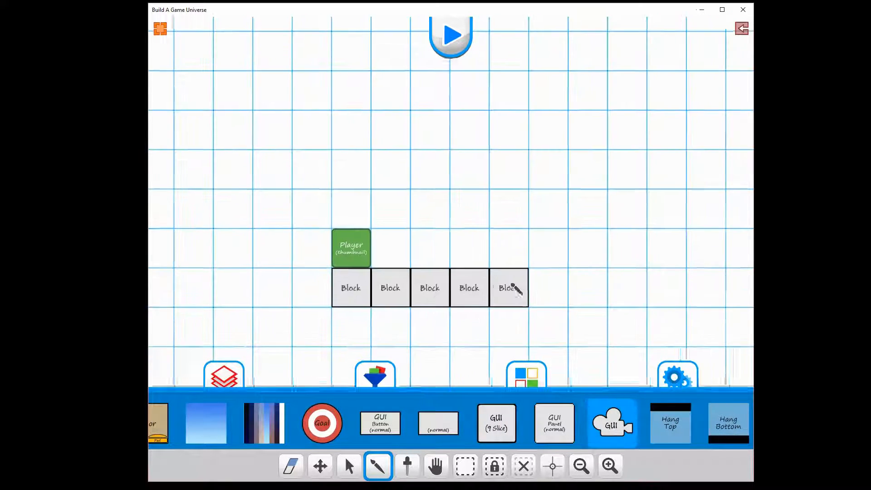
scroll(514, 289, down, 3)
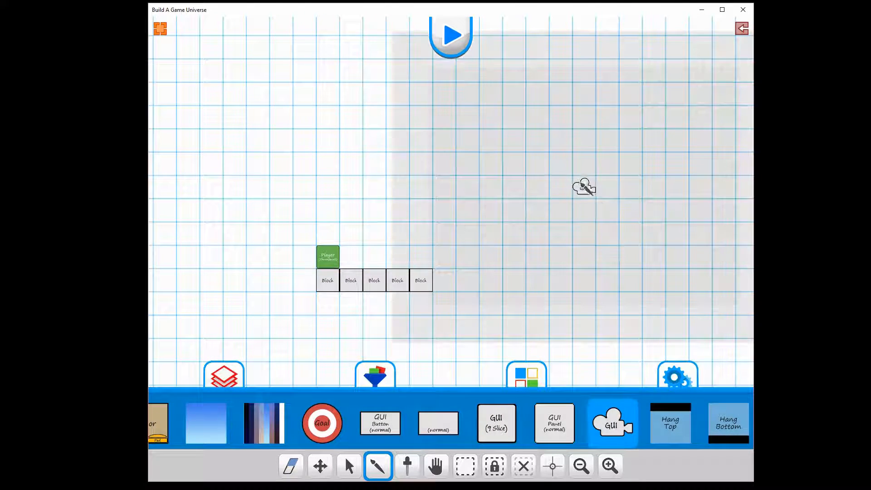
click(326, 471)
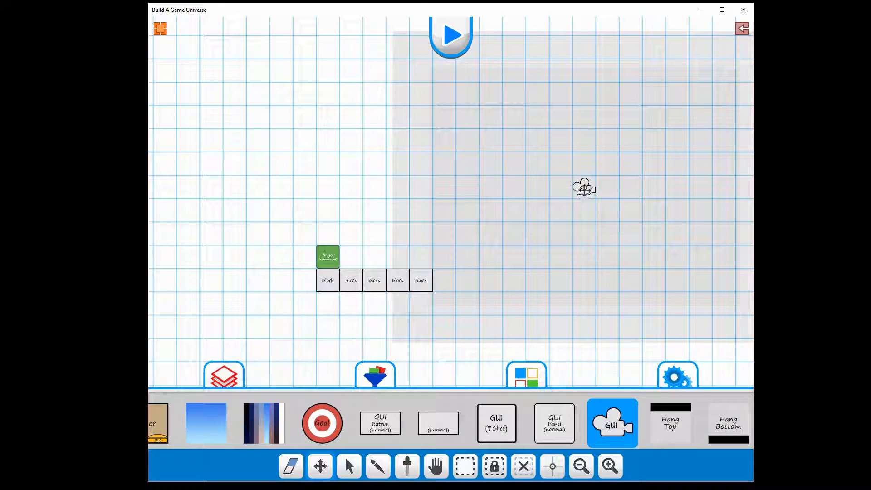
mouse_move(584, 191)
mouse_down()
mouse_move(654, 191)
mouse_move(645, 194)
mouse_up()
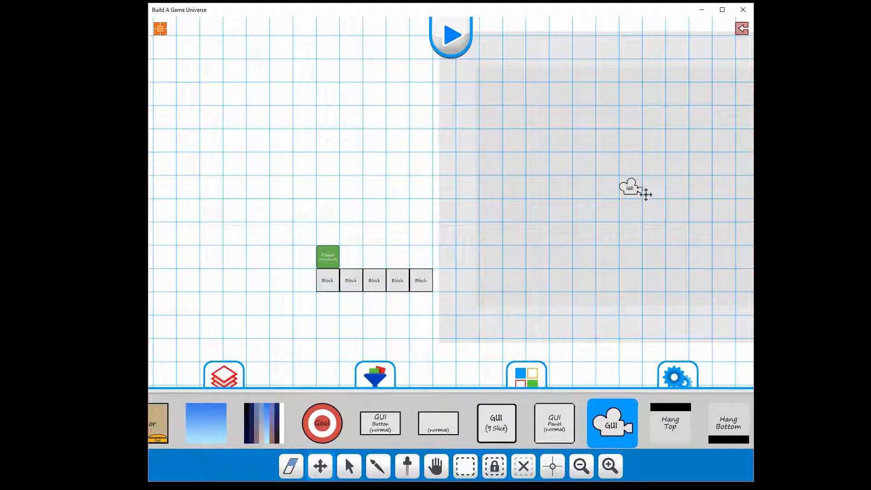
- Add a GUI Button (normal) inside the upper-left part of the GUI camera's area and move the camera up one grid cell
click(385, 426)
click(393, 137)
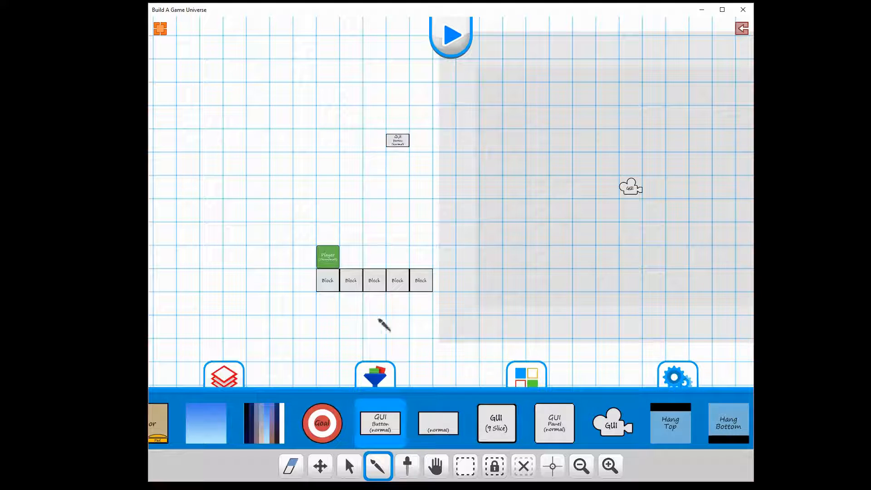
click(321, 471)
mouse_move(399, 139)
mouse_down()
mouse_move(513, 138)
mouse_move(500, 90)
mouse_up()
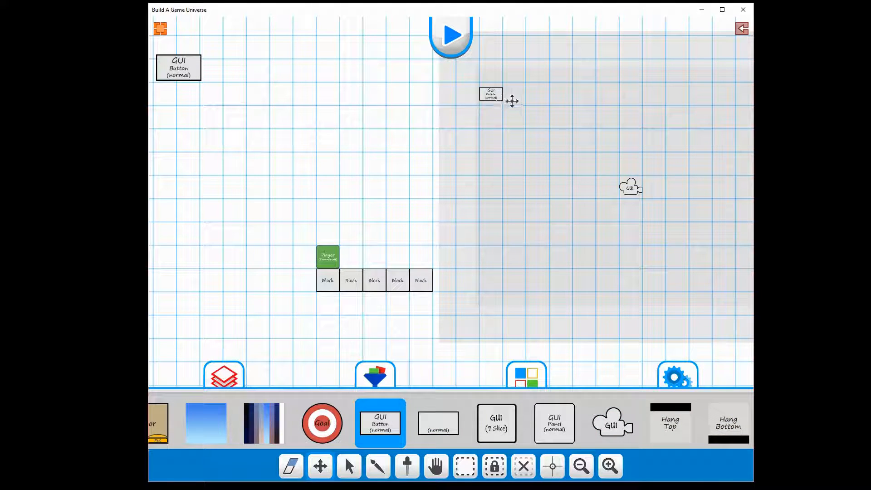
mouse_move(630, 185)
mouse_down()
mouse_move(633, 254)
mouse_move(630, 174)
mouse_up()
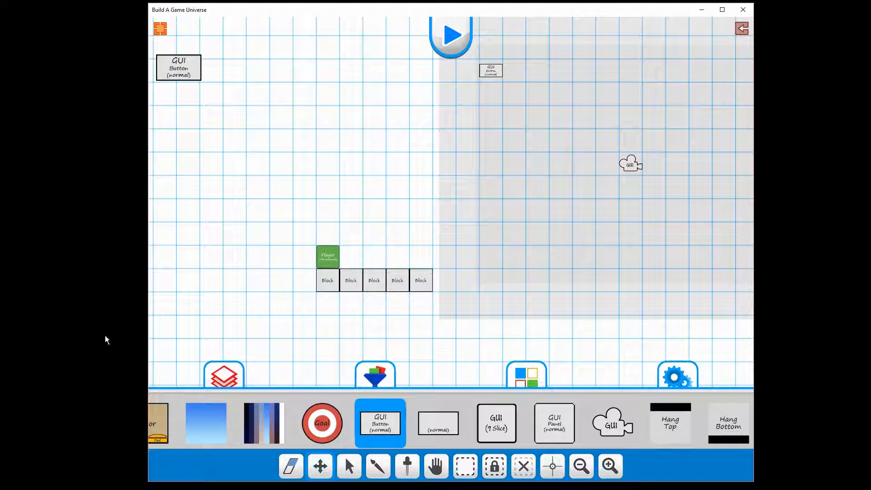
- Narrow and widen the window from its left edge several times to examine how the on-screen GUI button keeps its position
drag(148, 341, 225, 338)
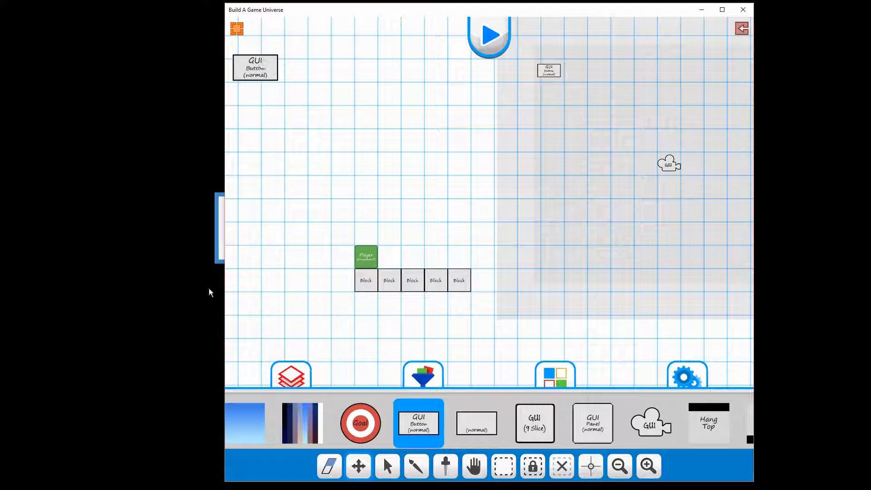
drag(222, 292, 66, 297)
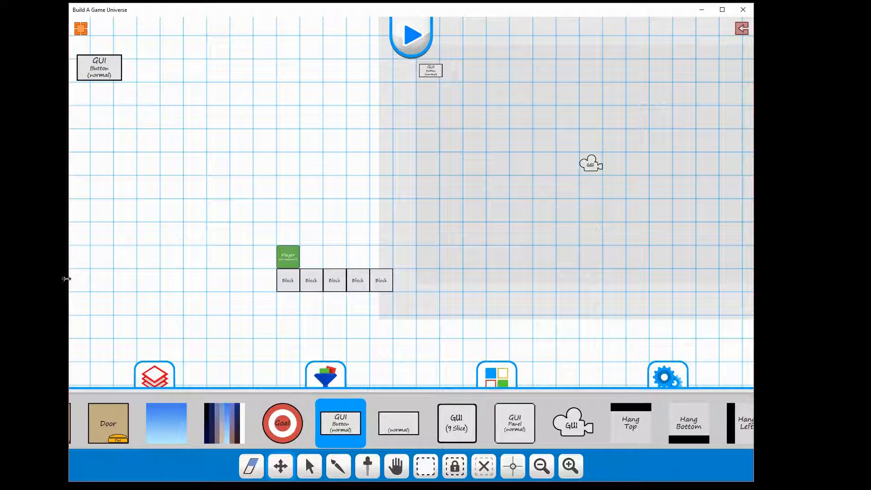
drag(66, 278, 80, 278)
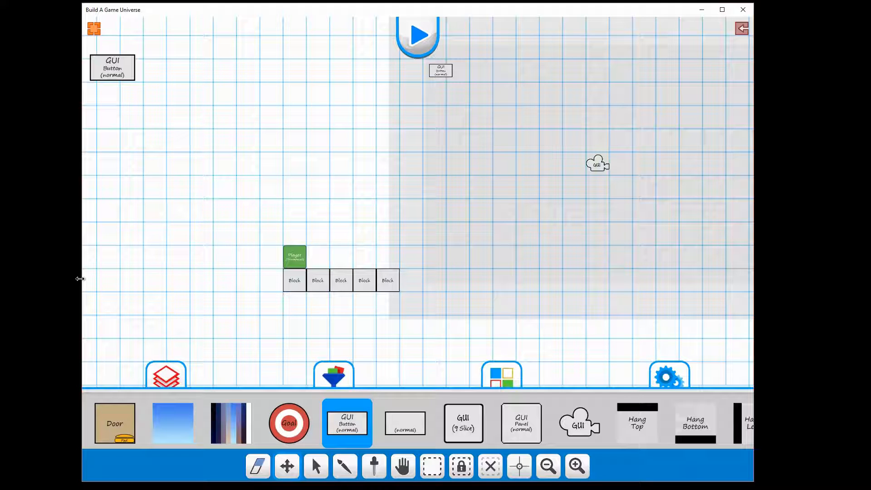
drag(80, 278, 130, 276)
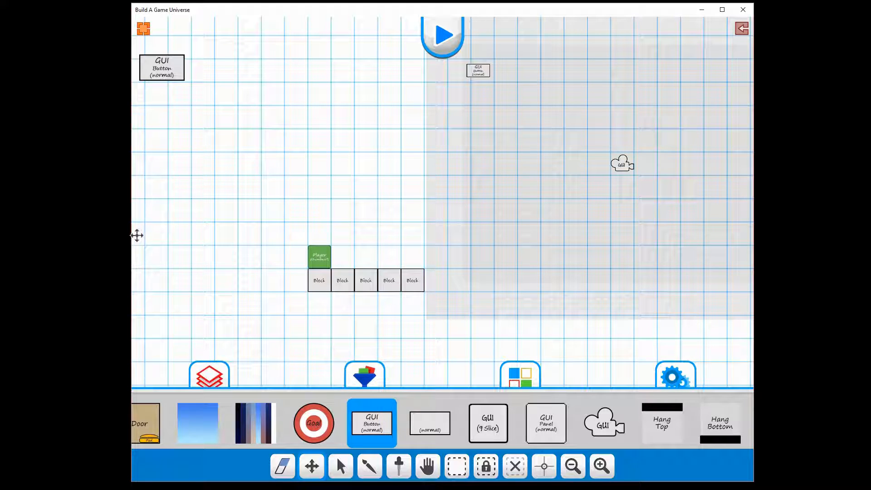
drag(128, 230, 112, 241)
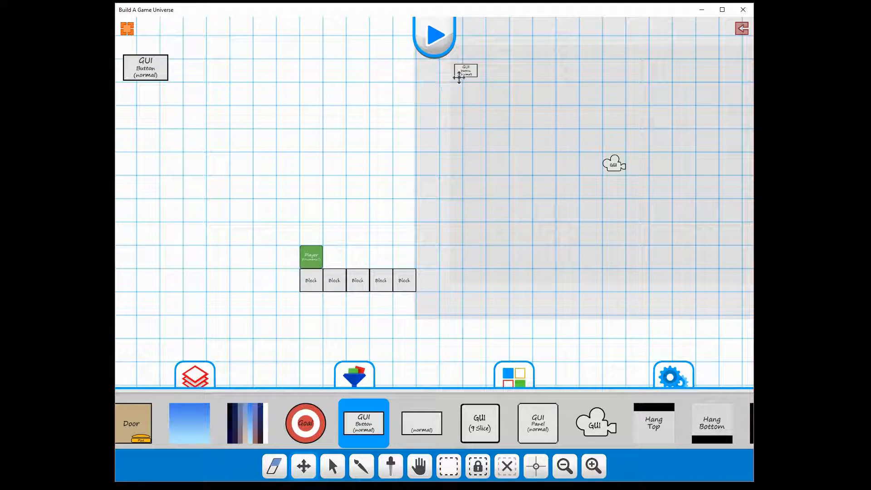
- Reposition the GUI button and GUI camera, and narrow the window from both sides to check the button's anchoring
drag(459, 77, 472, 58)
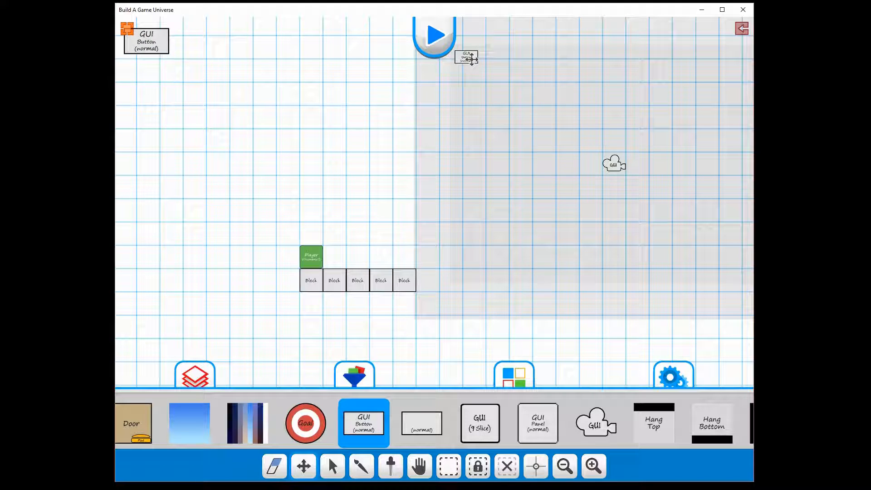
mouse_move(612, 163)
mouse_down()
mouse_move(620, 219)
mouse_move(630, 205)
mouse_move(618, 199)
mouse_move(624, 211)
mouse_up()
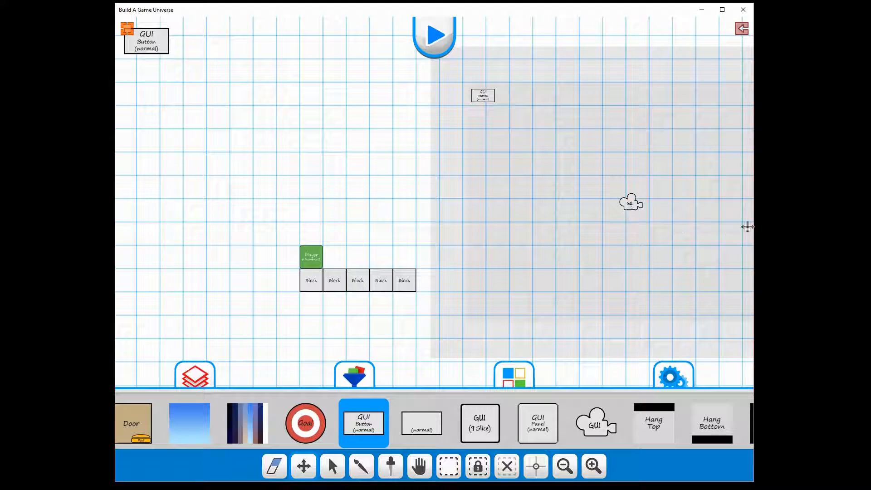
drag(752, 216, 680, 214)
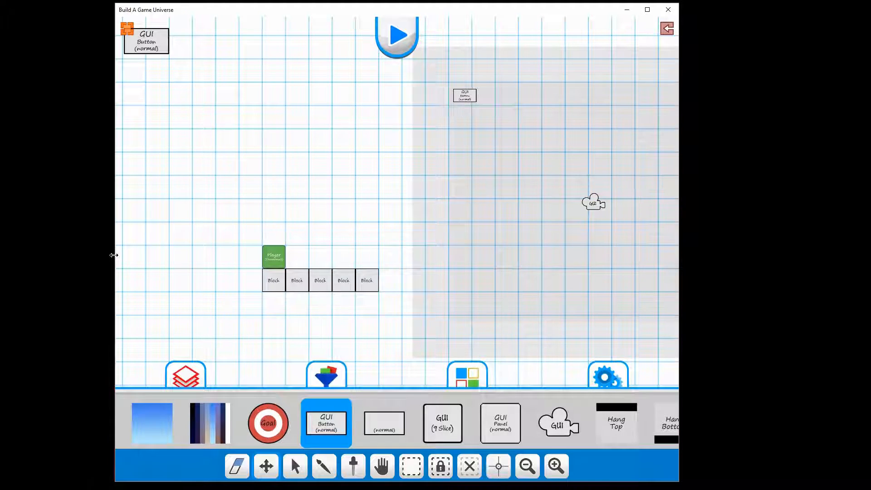
drag(113, 255, 209, 262)
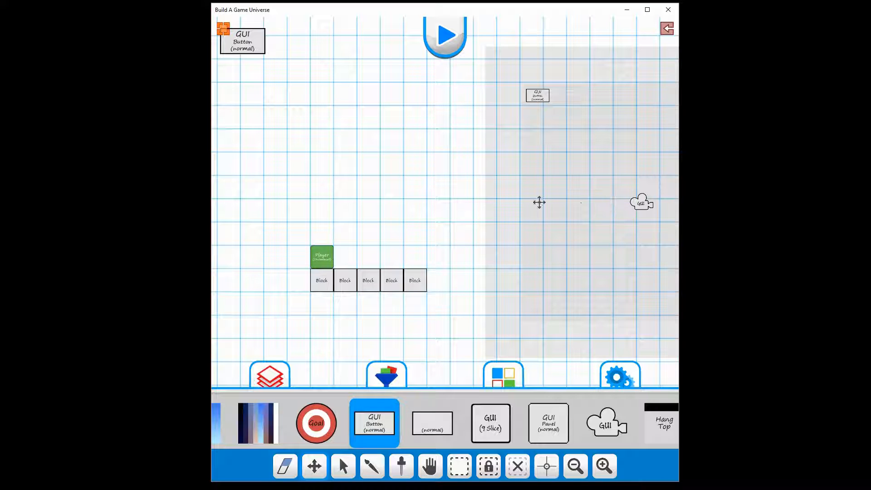
- Set the GUI button's Gui Anchor Type to None and move the button lower in the camera's area
click(644, 204)
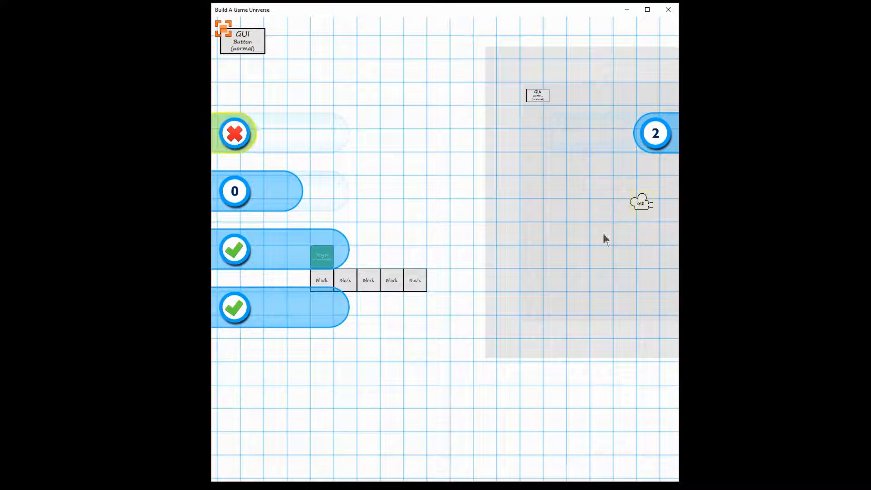
click(454, 140)
click(533, 95)
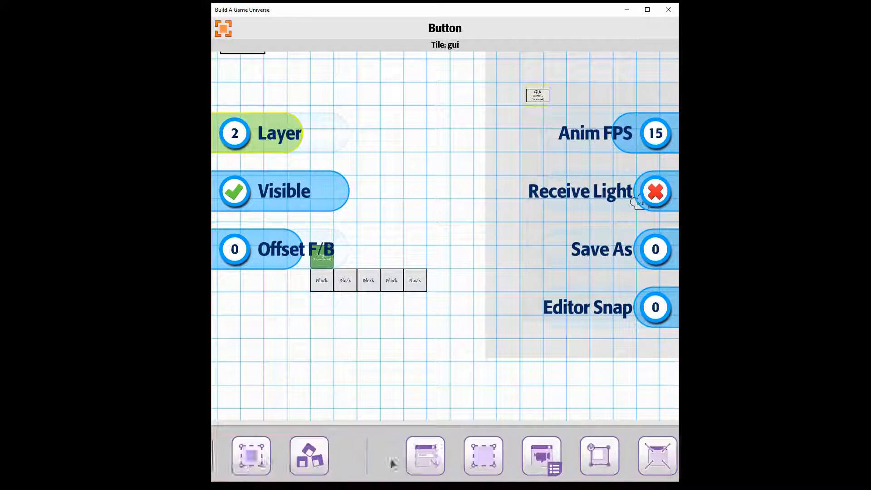
click(358, 458)
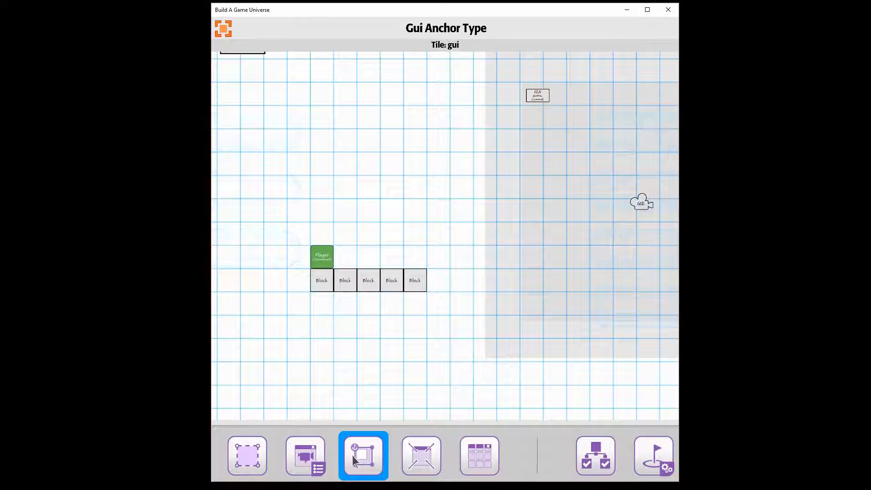
click(237, 145)
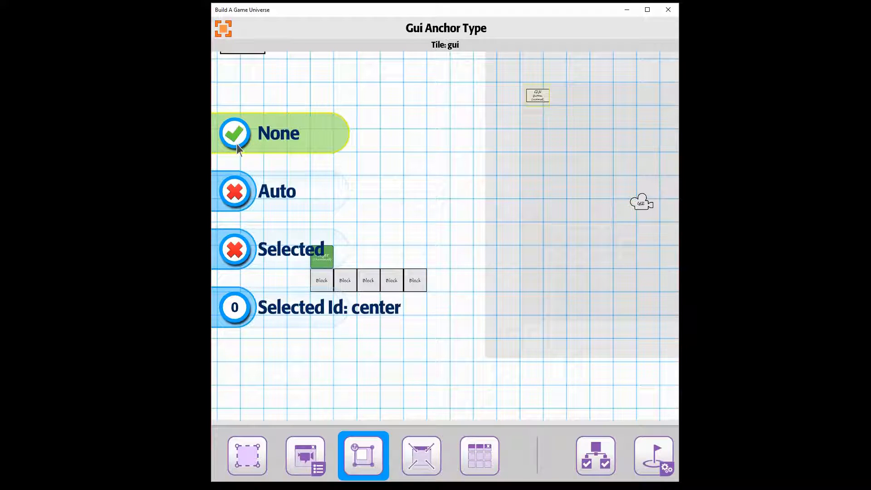
click(393, 142)
drag(537, 90, 550, 142)
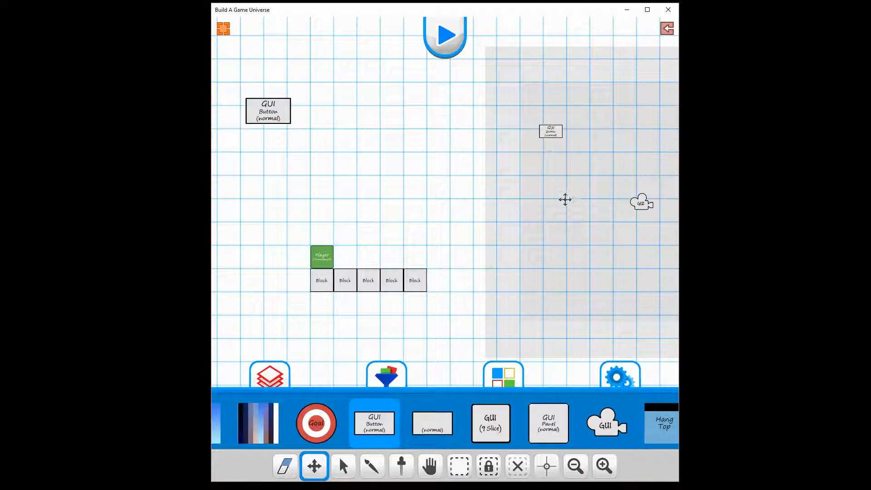
- Resize the window repeatedly from both sides to examine how the GUI button is positioned without an anchor
drag(679, 233, 803, 232)
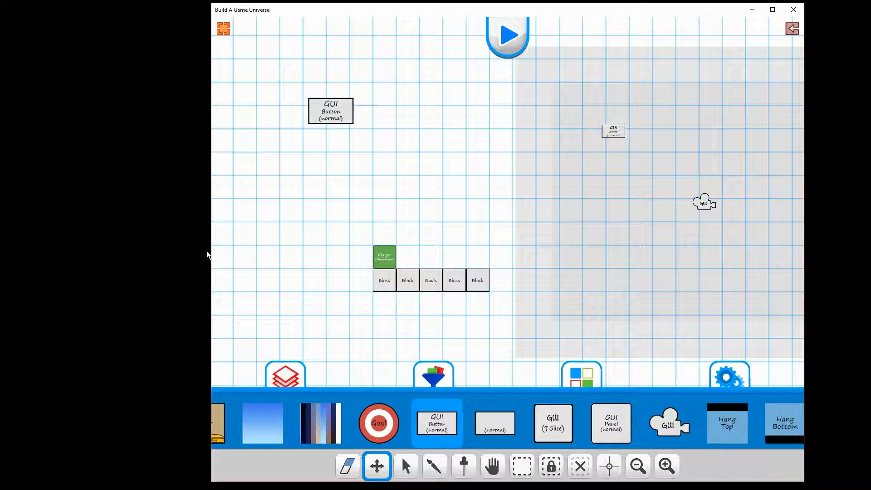
drag(211, 247, 121, 249)
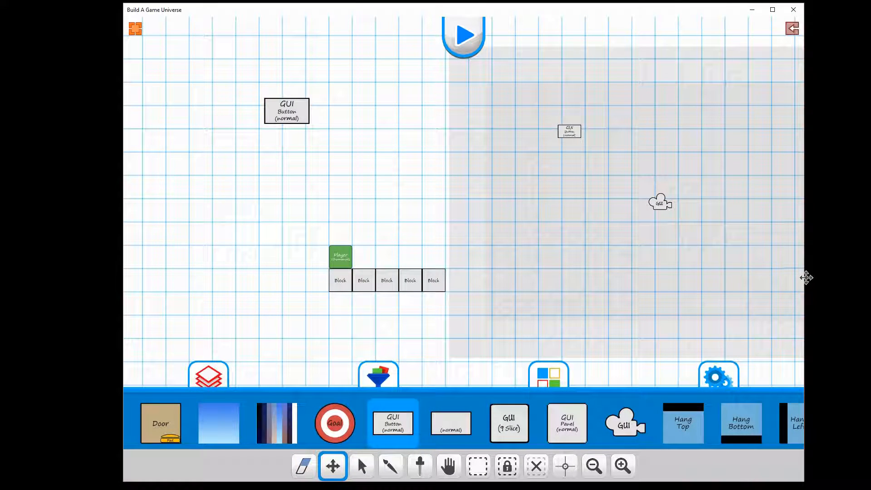
drag(804, 270, 654, 273)
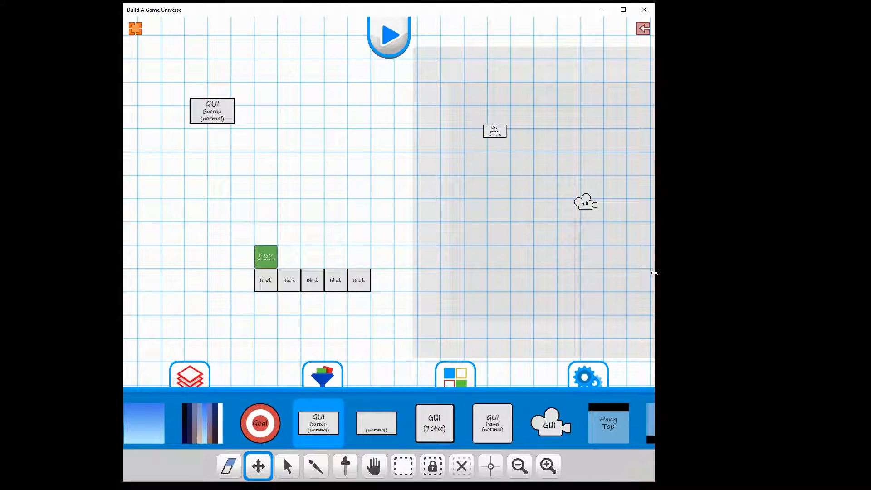
drag(121, 235, 372, 243)
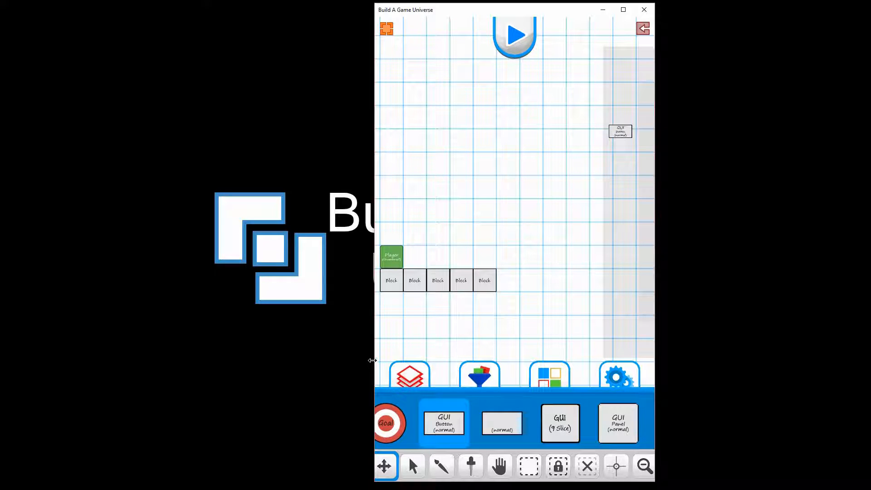
drag(371, 361, 157, 361)
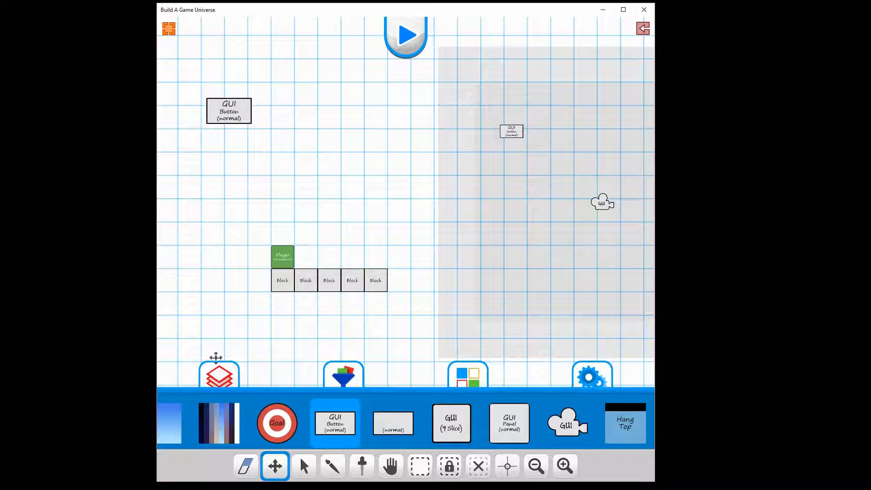
- Move the GUI button directly above the GUI camera and set its Gui Anchor Type to Selected
drag(520, 130, 608, 175)
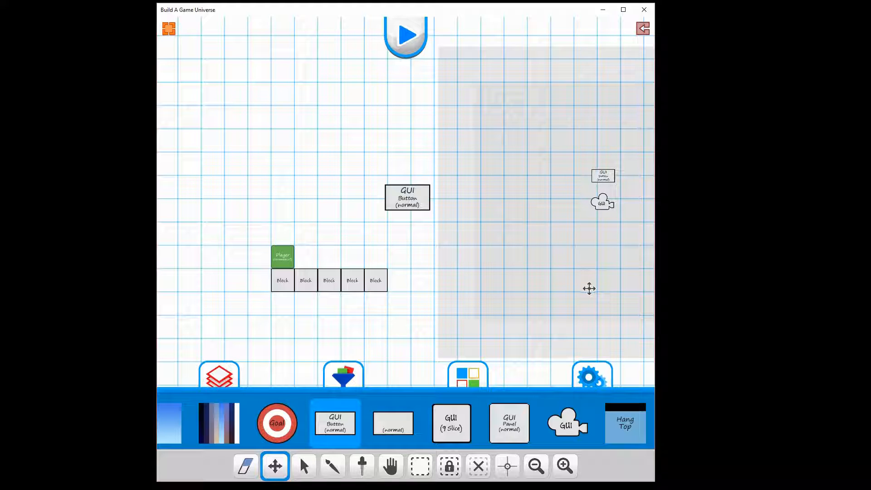
click(598, 202)
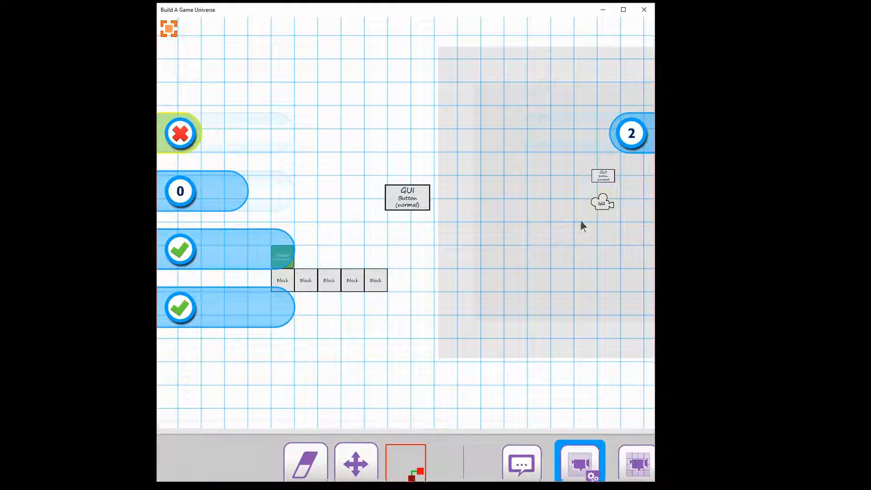
click(409, 233)
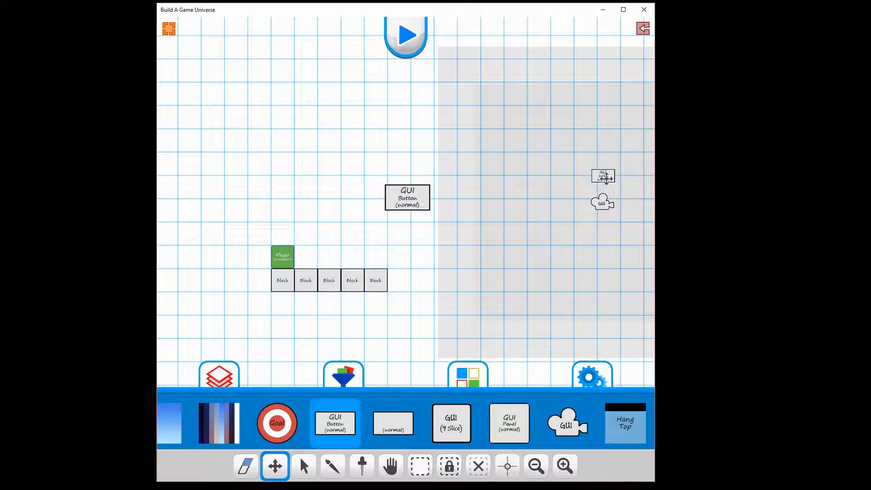
click(603, 178)
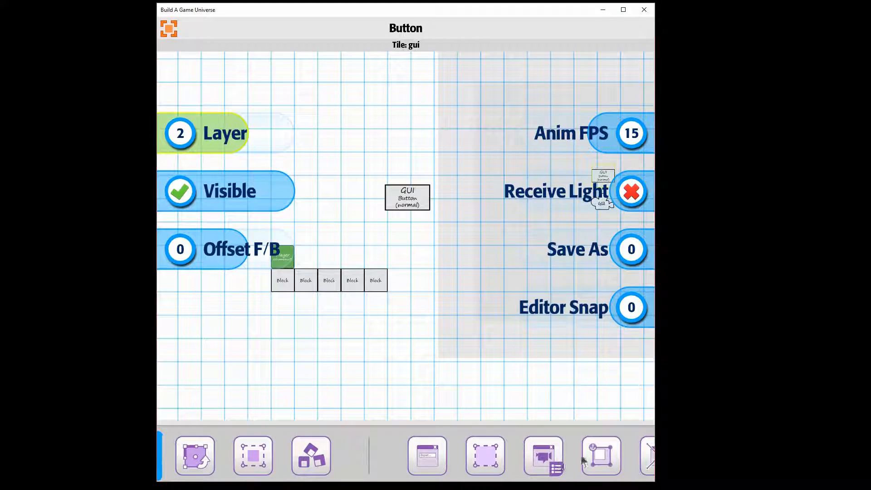
click(599, 456)
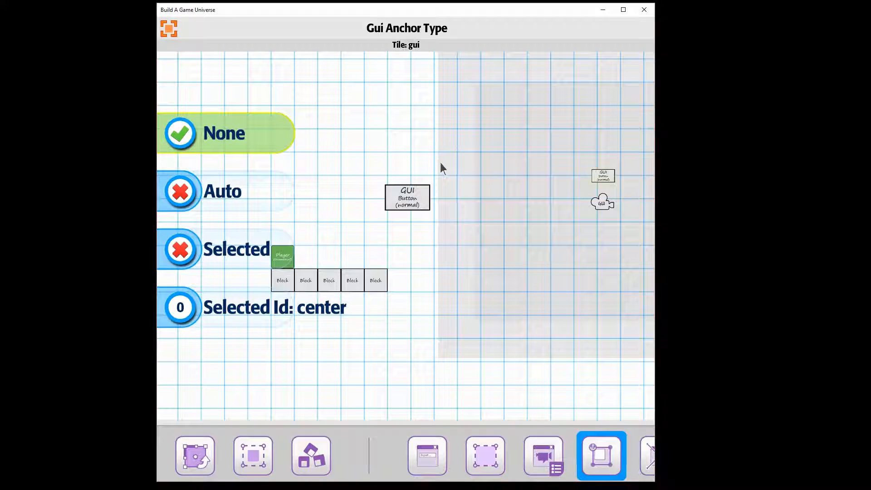
click(185, 261)
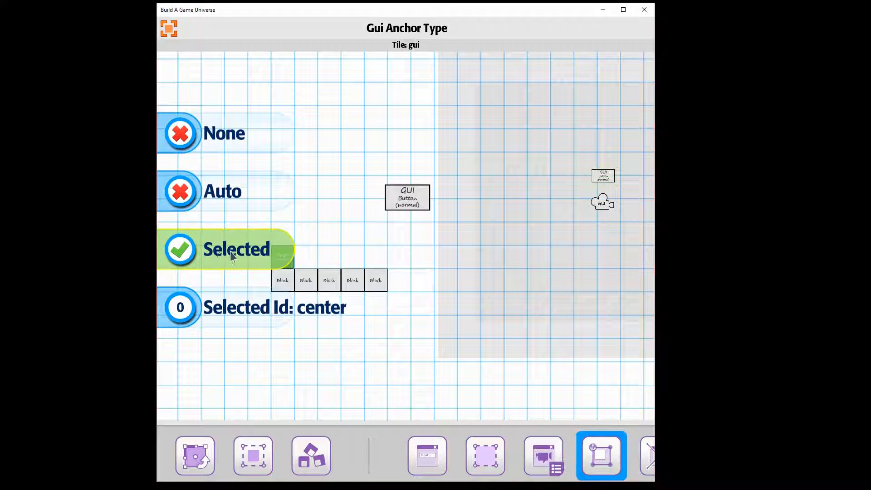
- Keep the button's Selected Id at center, move the GUI button left of the GUI camera, and widen the window to check its anchoring
drag(202, 317, 239, 322)
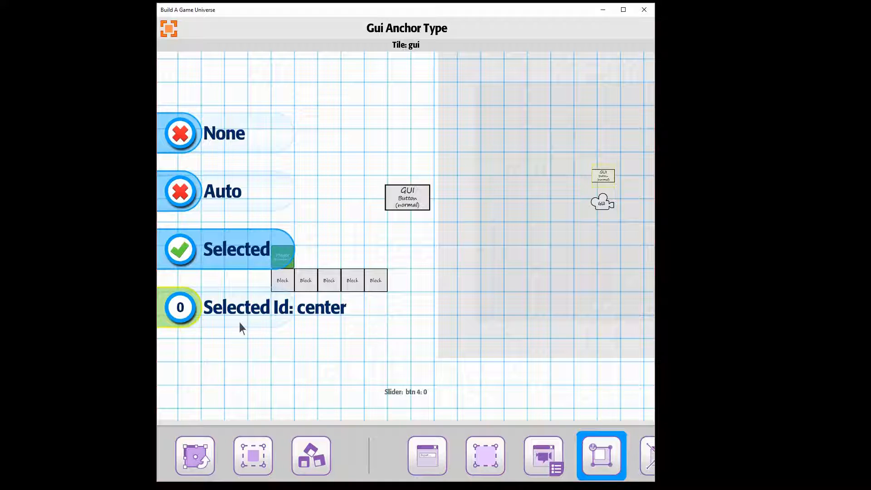
click(415, 138)
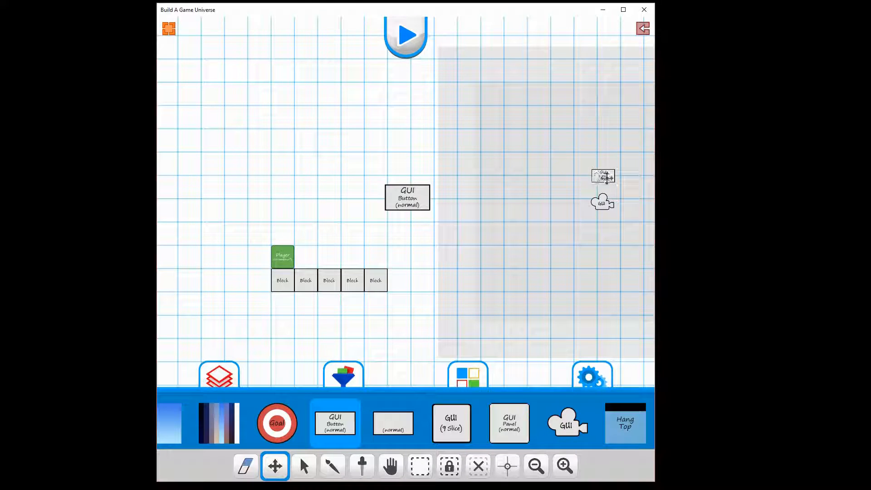
drag(606, 177, 496, 186)
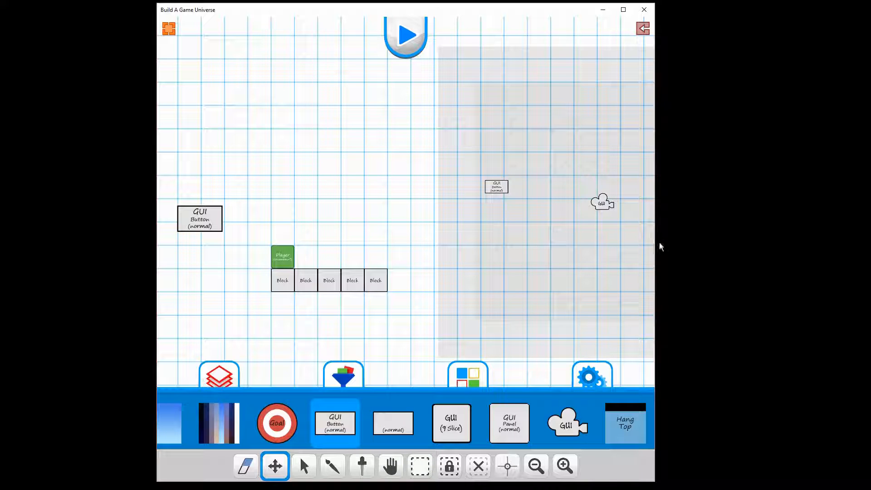
drag(658, 243, 754, 238)
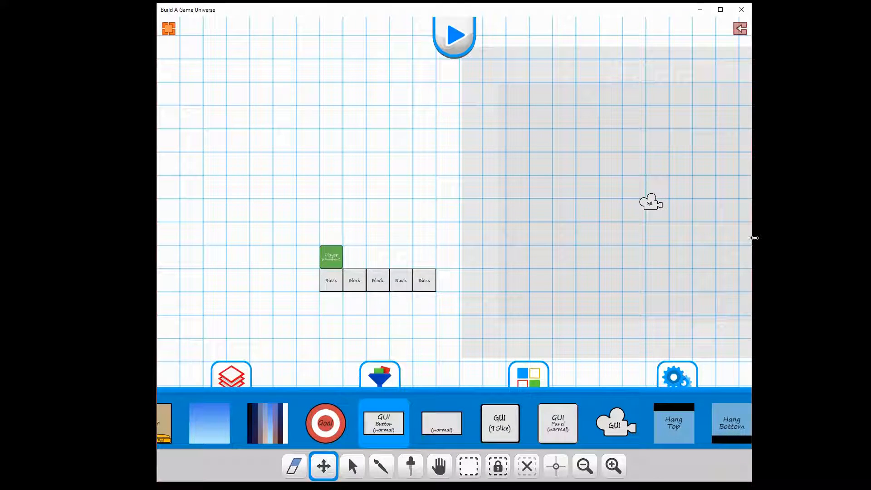
- Nudge the GUI camera slightly up and to the left, and look around its area for the GUI button
mouse_move(651, 202)
mouse_down()
mouse_move(624, 264)
mouse_move(494, 205)
mouse_move(641, 200)
mouse_up()
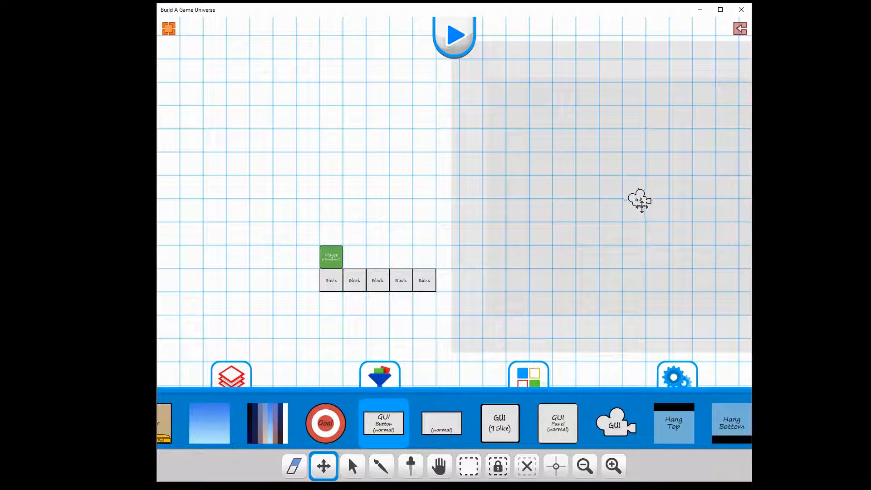
scroll(511, 247, down, 4)
drag(516, 224, 498, 232)
scroll(609, 242, up, 2)
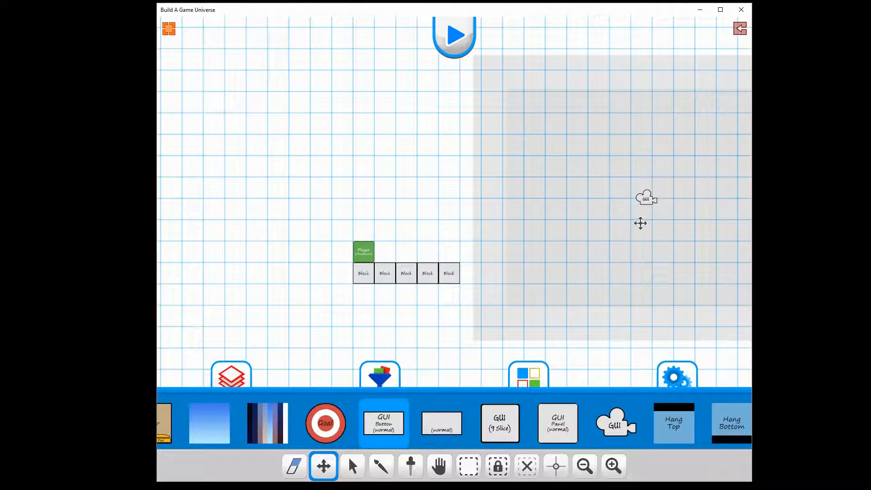
scroll(674, 251, up, 1)
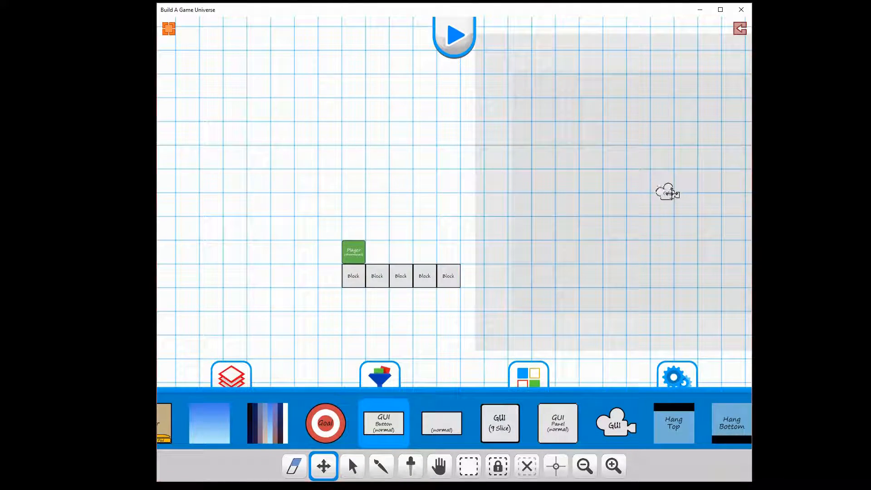
mouse_move(671, 194)
mouse_down()
mouse_move(660, 199)
mouse_move(667, 193)
mouse_up()
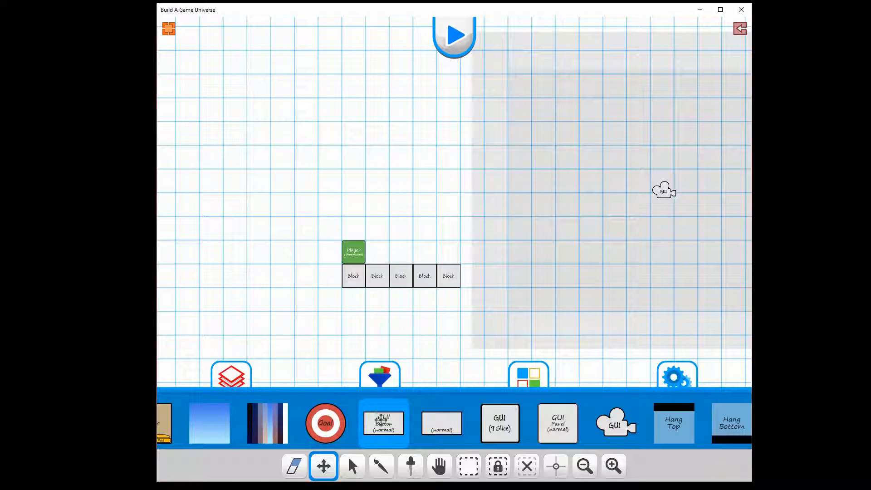
- Activate the pencil tool with the GUI Button (normal) tile as the tile to draw
click(381, 465)
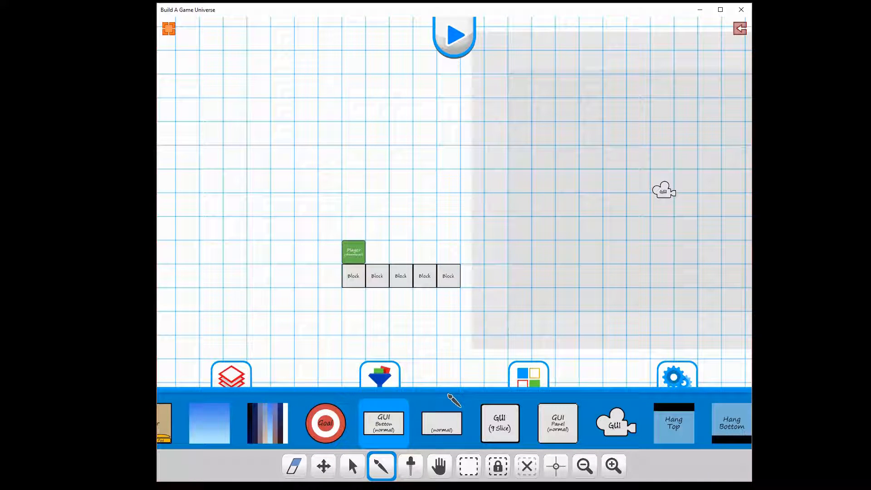